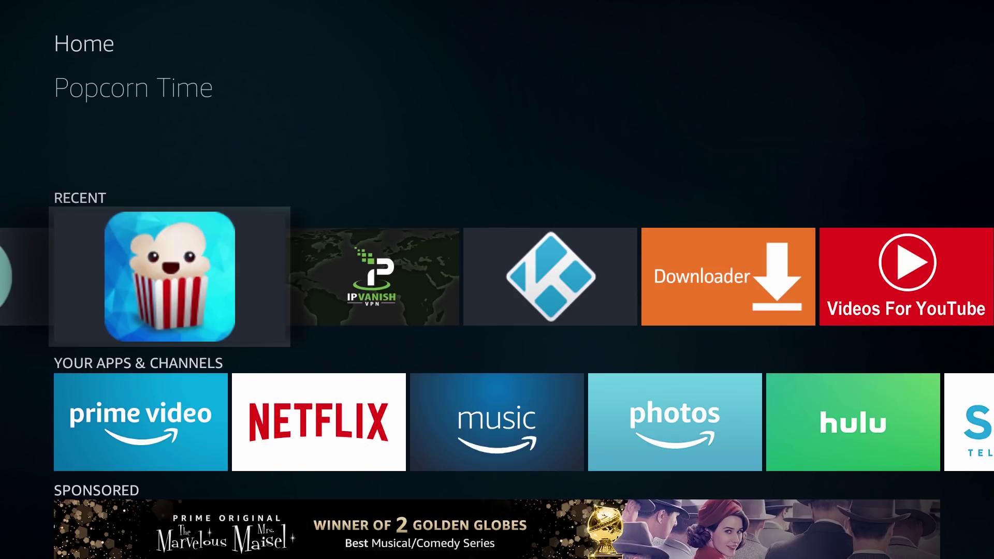
- Open the full library of apps and channels from the quick-access screen
{"action": "key", "text": "Home"}
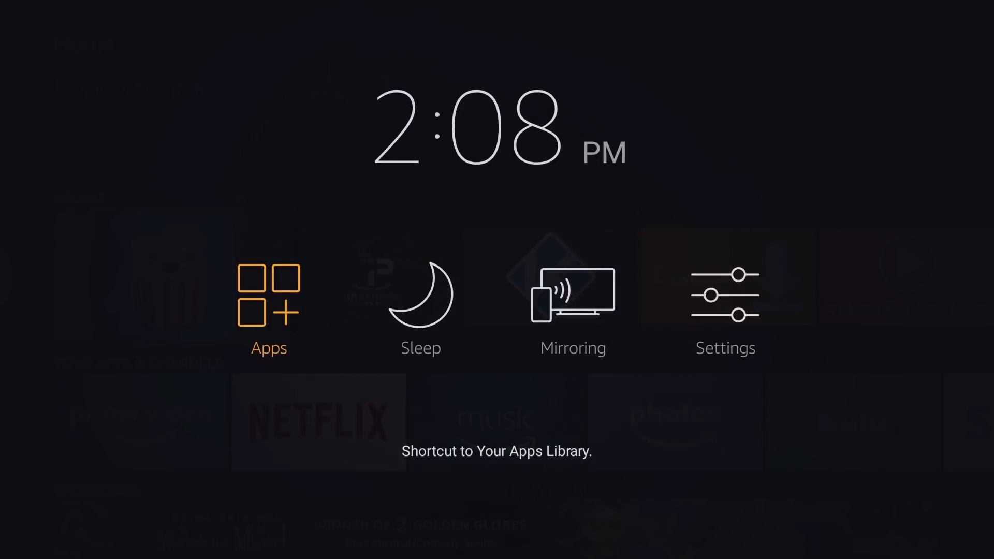
{"action": "key", "text": "Right"}
{"action": "key", "text": "Left"}
{"action": "key", "text": "Return"}
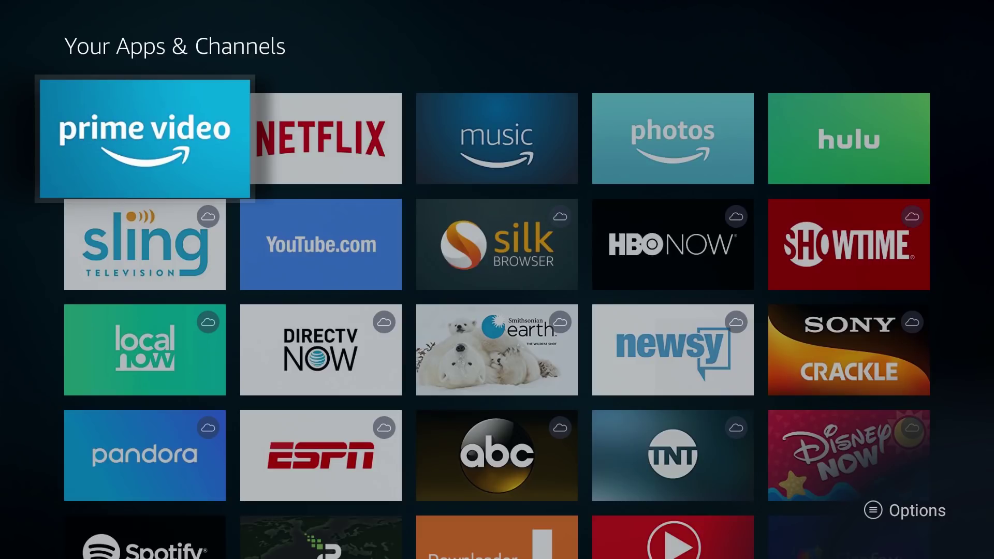
- Uninstall the Downloader app from the device through its options in the apps library
{"action": "key", "text": "Down"}
{"action": "key", "text": "Down"}
{"action": "key", "text": "Down"}
{"action": "key", "text": "Down"}
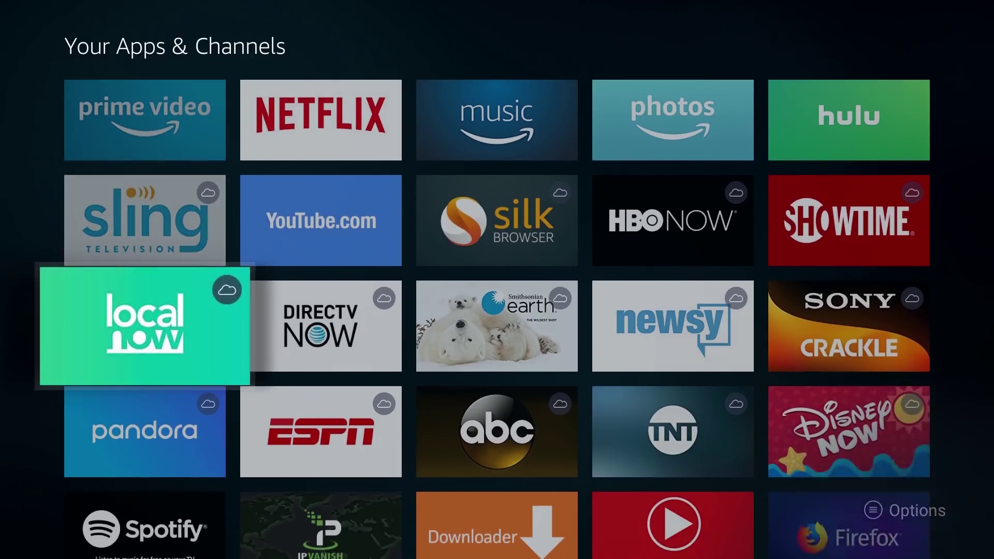
{"action": "key", "text": "Right"}
{"action": "key", "text": "Right"}
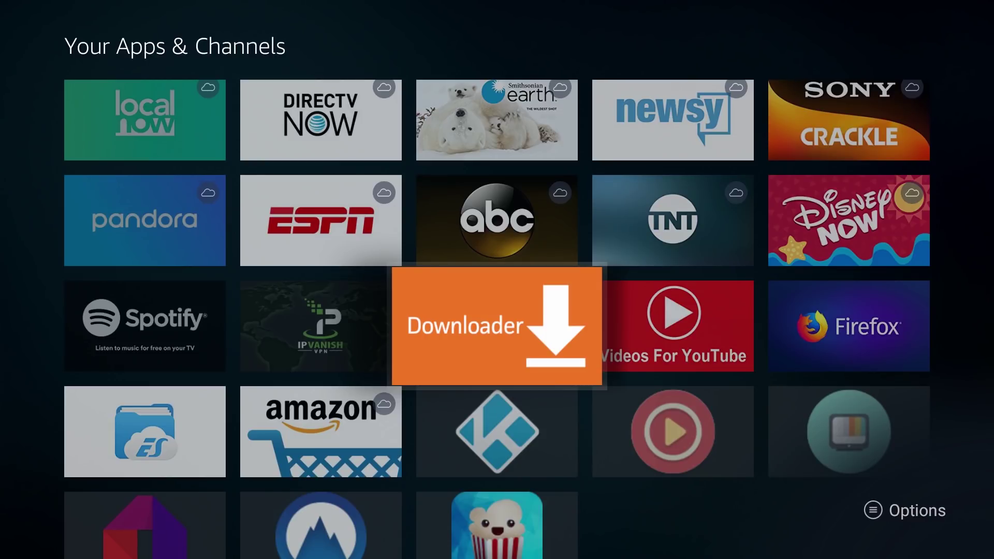
{"action": "key", "text": "Menu"}
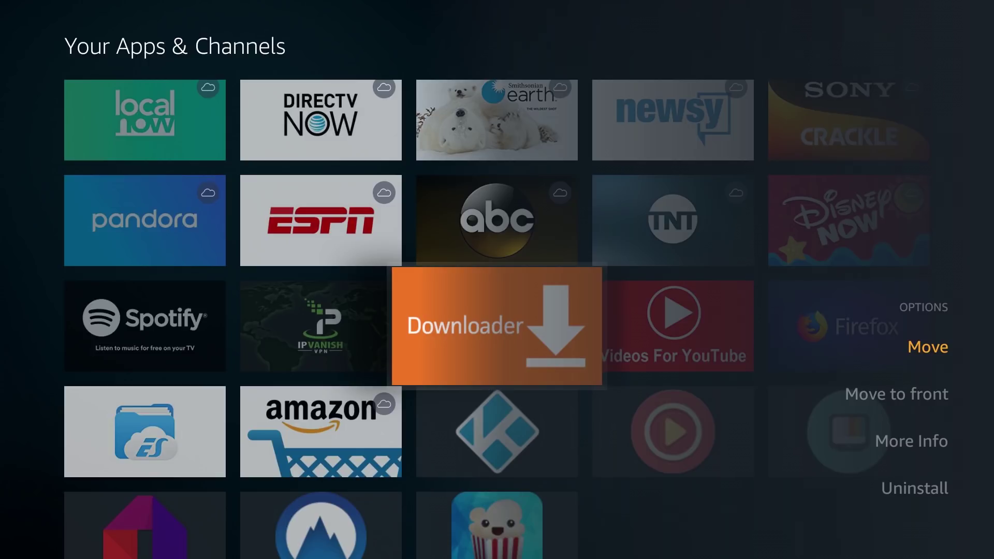
{"action": "key", "text": "Down"}
{"action": "key", "text": "Down"}
{"action": "key", "text": "Down"}
{"action": "key", "text": "Escape"}
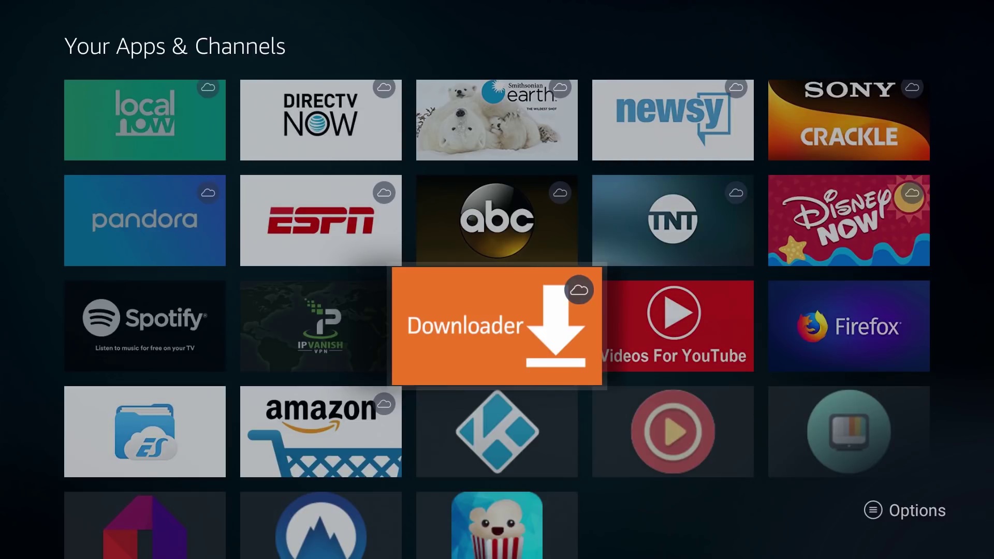
- Remove the uninstalled Downloader app from the cloud and confirm the removal
{"action": "key", "text": "Menu"}
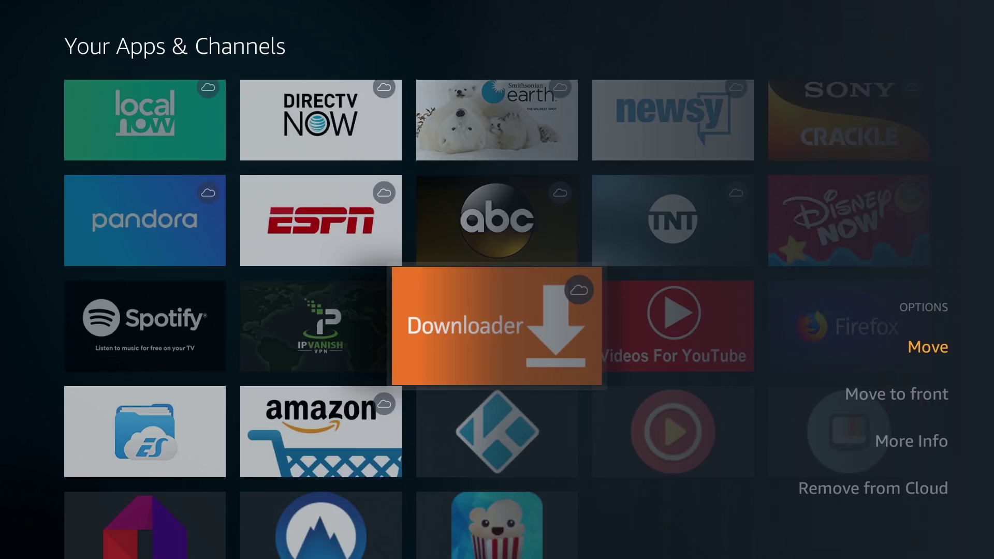
{"action": "key", "text": "Down"}
{"action": "key", "text": "Down"}
{"action": "key", "text": "Down"}
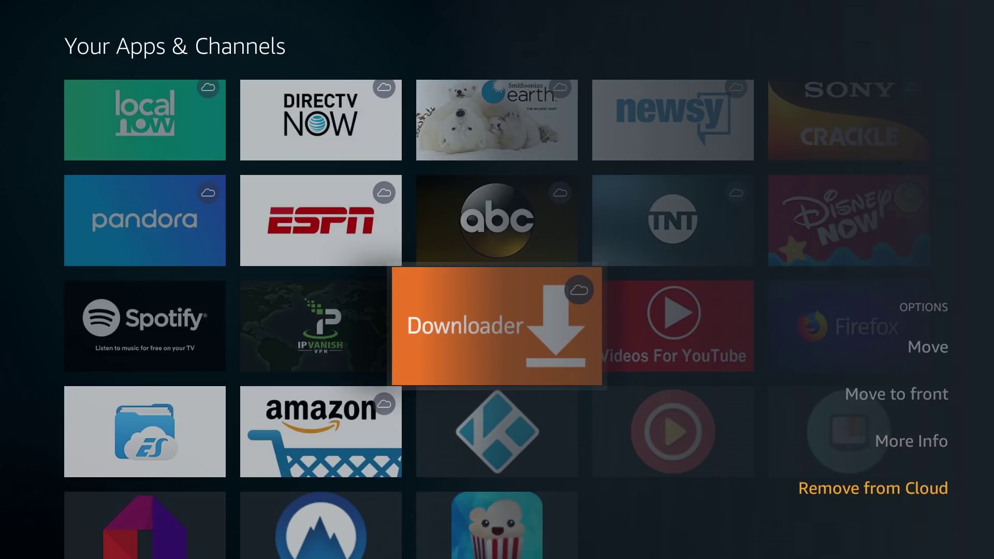
{"action": "key", "text": "Return"}
{"action": "key", "text": "Down"}
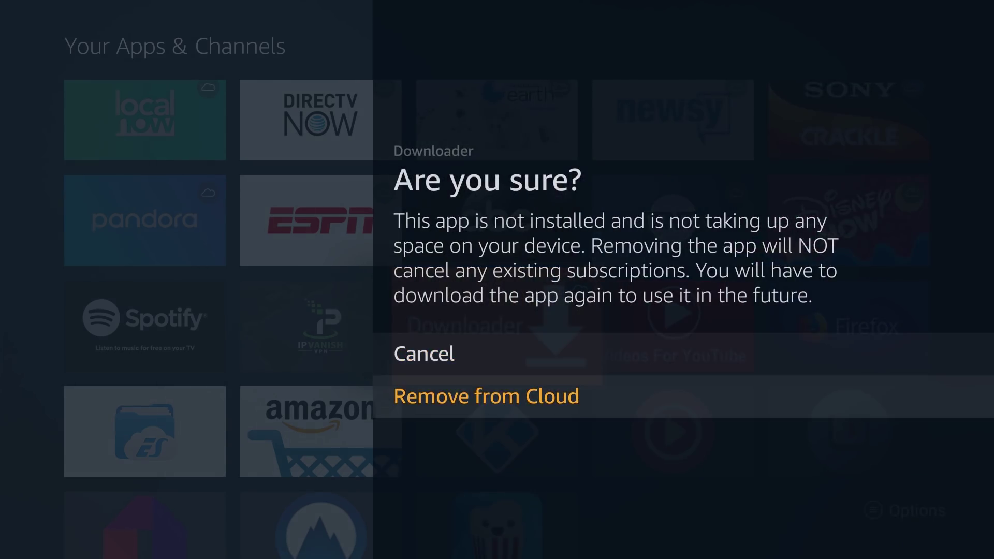
{"action": "key", "text": "Up"}
{"action": "key", "text": "Return"}
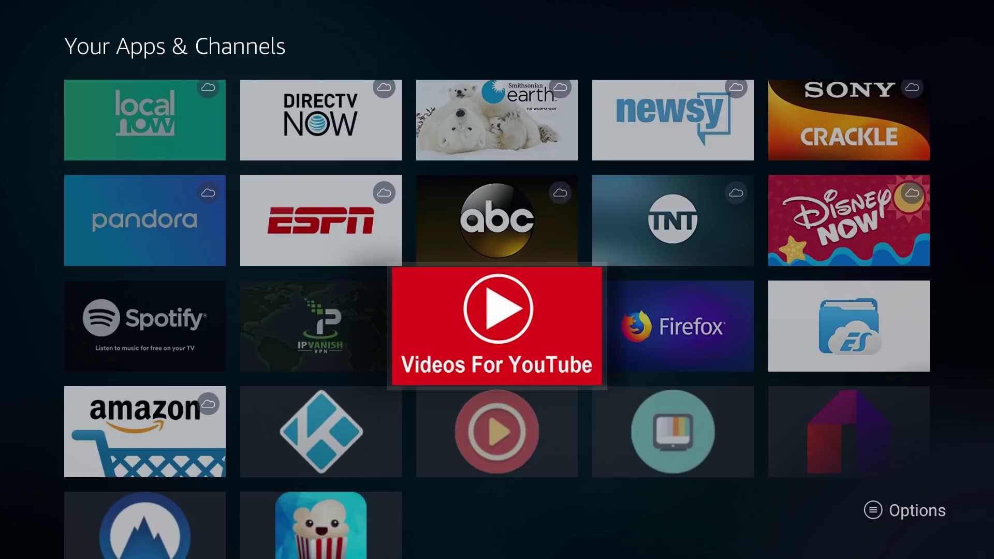
- Leave the apps library and go to the Settings section of the home screen
{"action": "key", "text": "Up"}
{"action": "key", "text": "Up"}
{"action": "key", "text": "Up"}
{"action": "key", "text": "Up"}
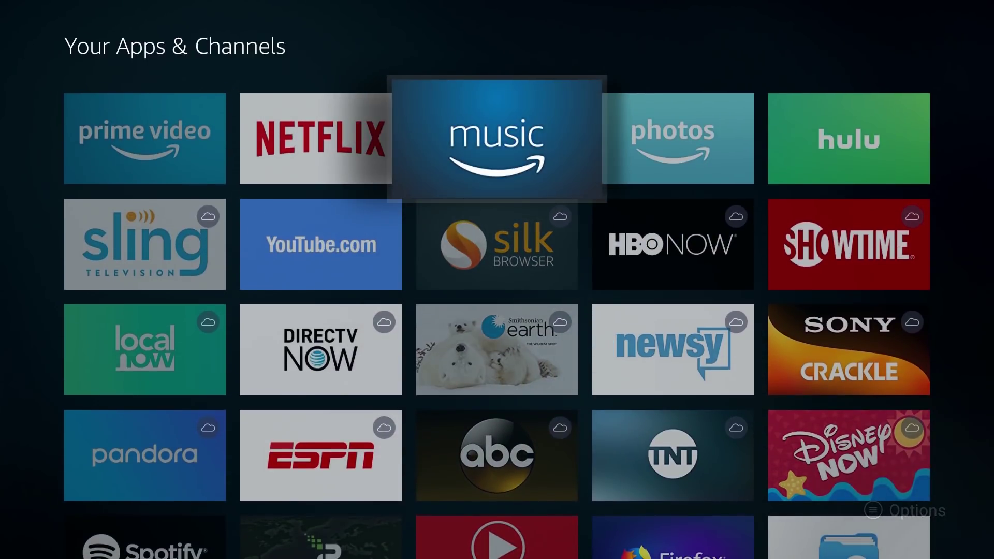
{"action": "key", "text": "Escape"}
{"action": "key", "text": "Right"}
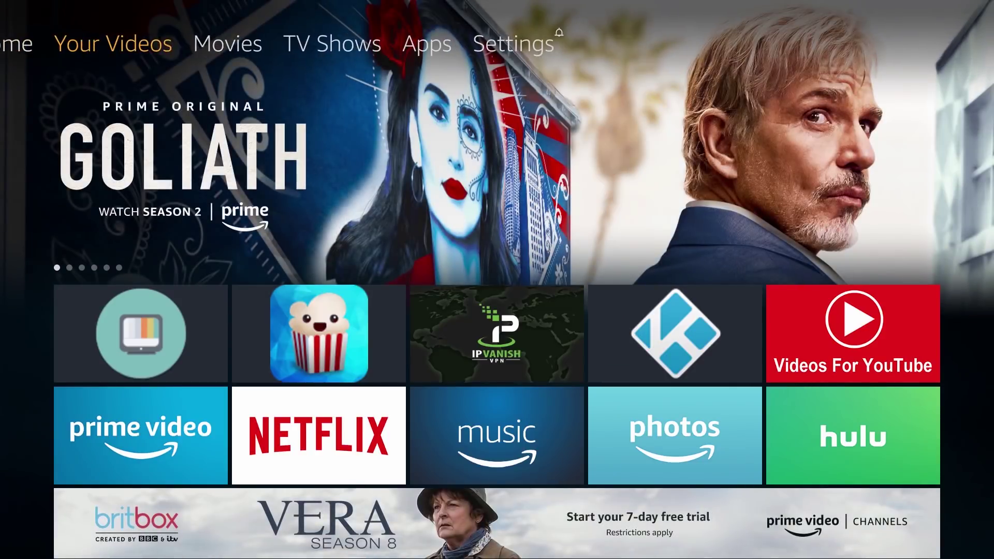
{"action": "key", "text": "Right"}
{"action": "key", "text": "Right"}
{"action": "key", "text": "Right"}
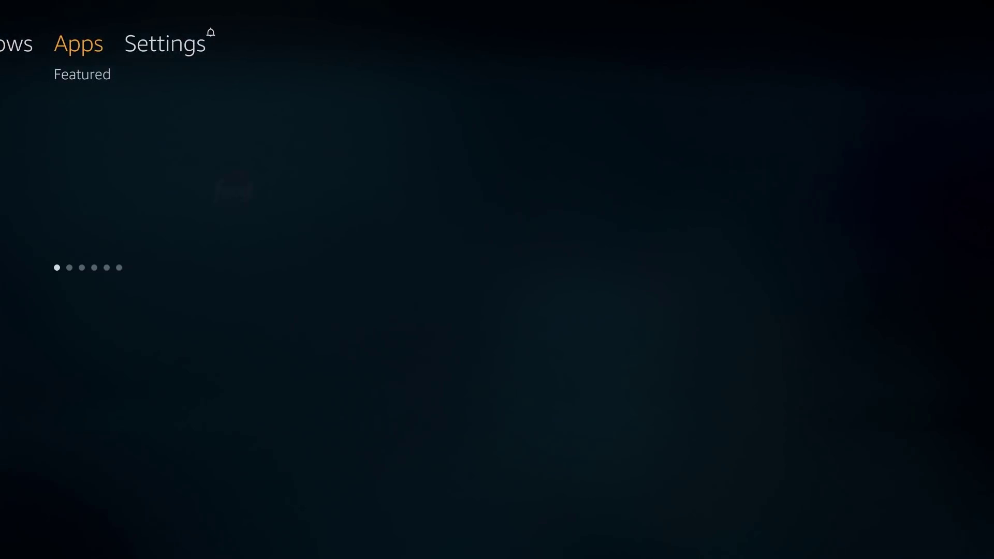
{"action": "key", "text": "Right"}
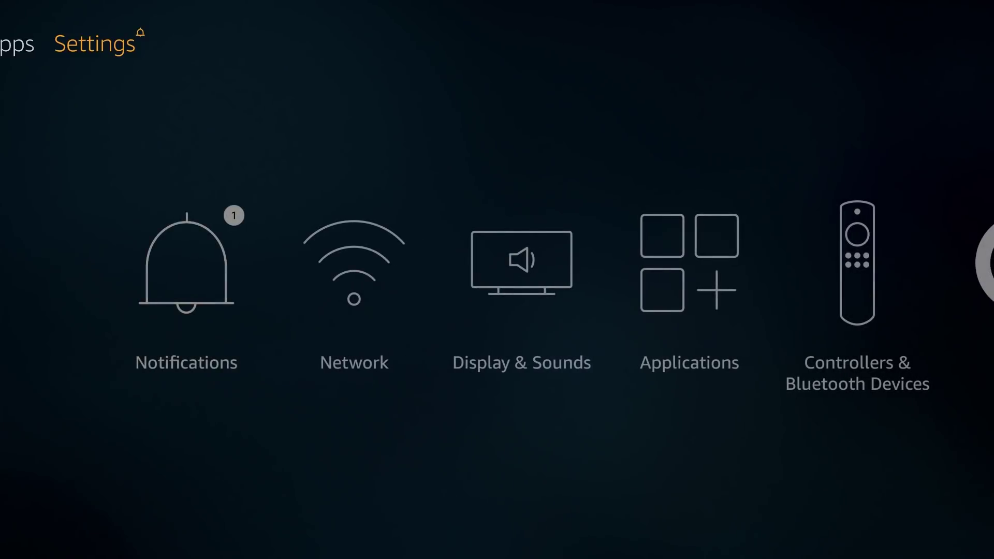
- Open Manage Installed Applications in the Applications settings
{"action": "key", "text": "Down"}
{"action": "key", "text": "Right"}
{"action": "key", "text": "Right"}
{"action": "key", "text": "Right"}
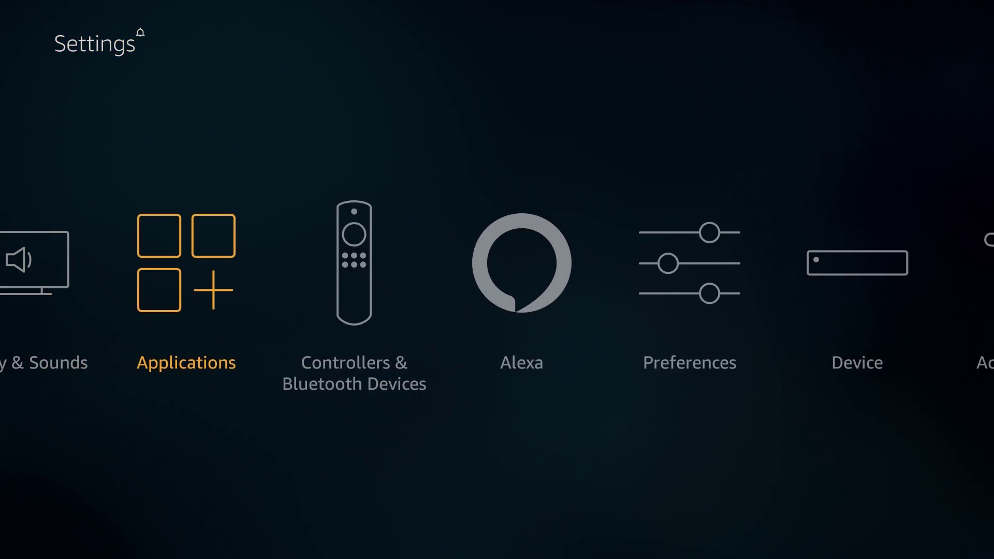
{"action": "key", "text": "Return"}
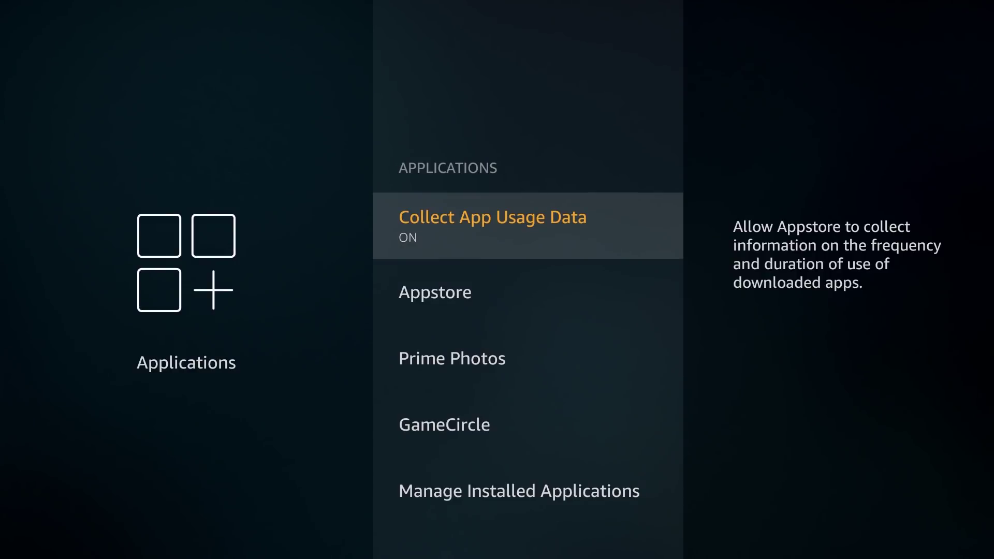
{"action": "key", "text": "Down"}
{"action": "key", "text": "Down"}
{"action": "key", "text": "Down"}
{"action": "key", "text": "Down"}
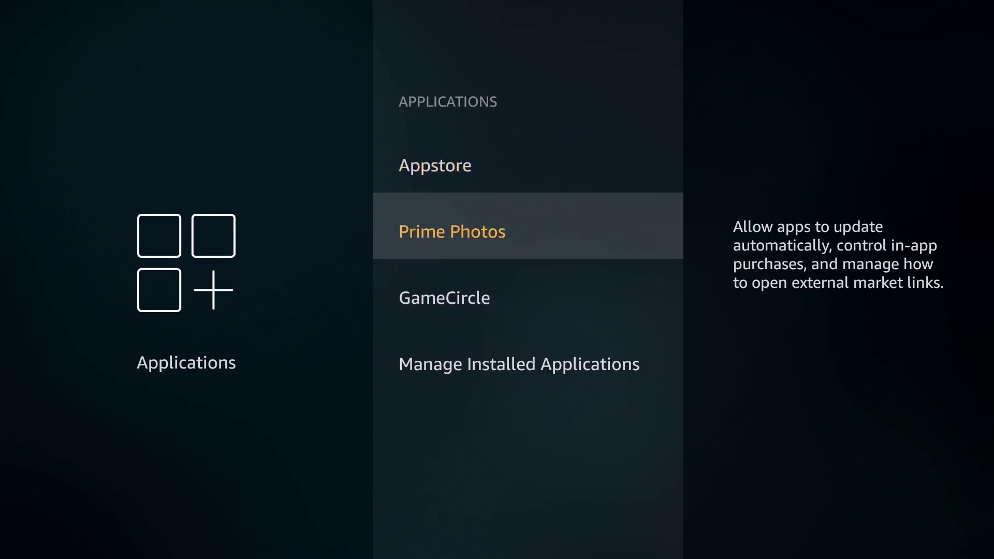
{"action": "key", "text": "Return"}
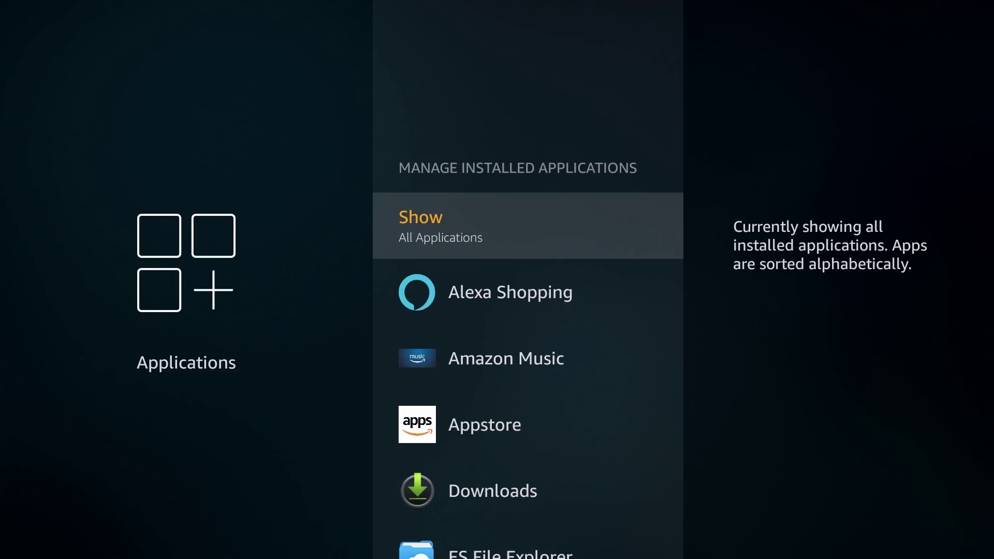
- Look through the installed applications and their version, size, storage and cache details
{"action": "key", "text": "Down"}
{"action": "key", "text": "Down"}
{"action": "key", "text": "Down"}
{"action": "key", "text": "Down"}
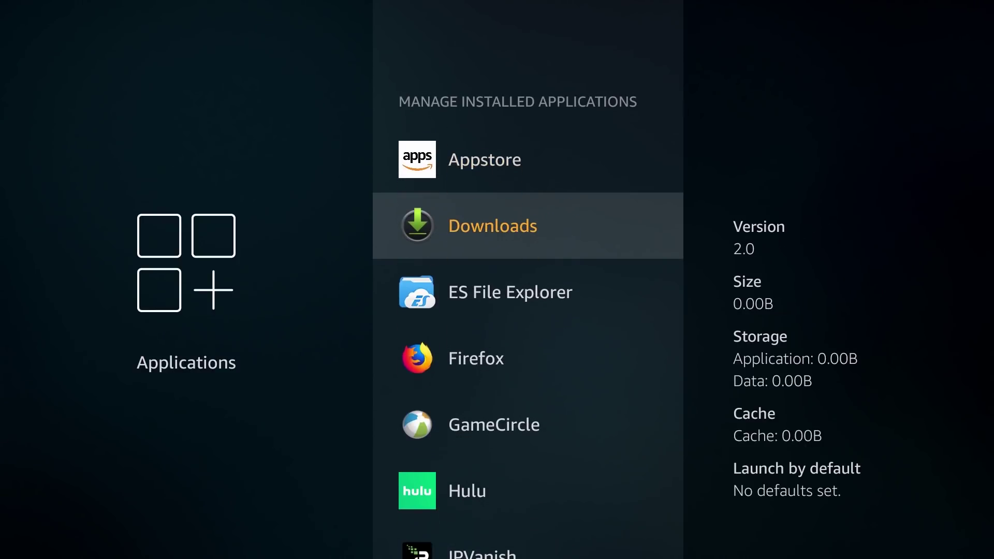
{"action": "key", "text": "Up"}
{"action": "key", "text": "Up"}
{"action": "key", "text": "Up"}
{"action": "key", "text": "Up"}
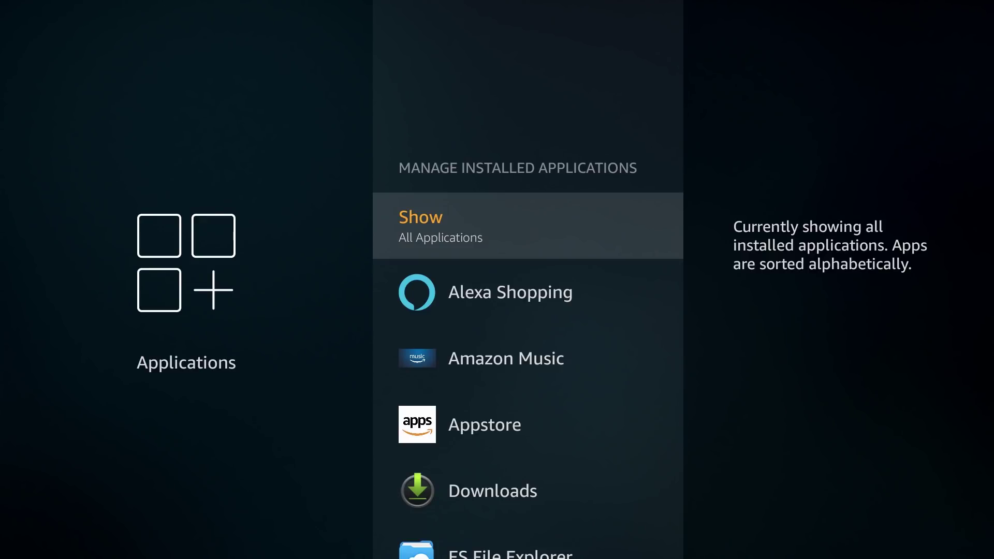
- Open the Amazon Music entry among the installed applications and clear its data
{"action": "key", "text": "Down"}
{"action": "key", "text": "Down"}
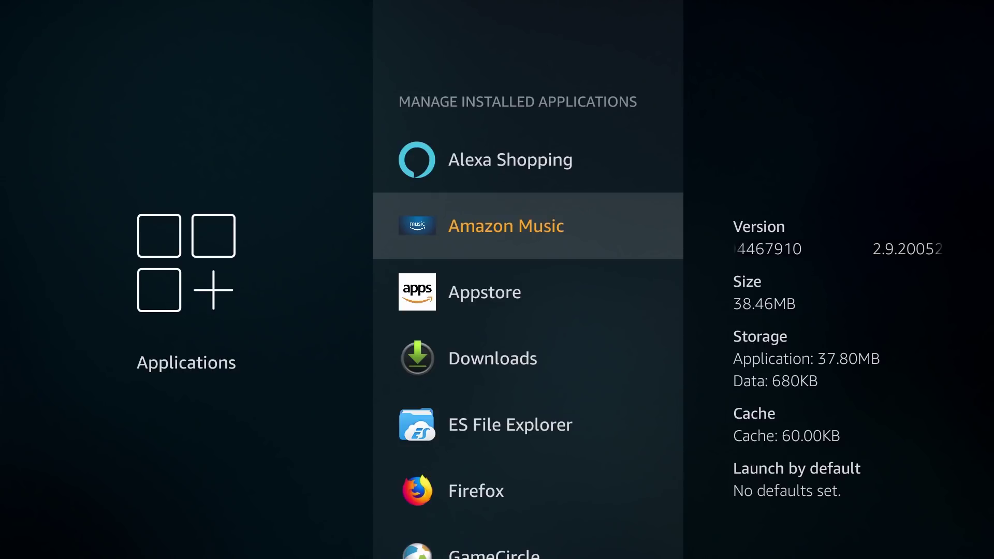
{"action": "key", "text": "Return"}
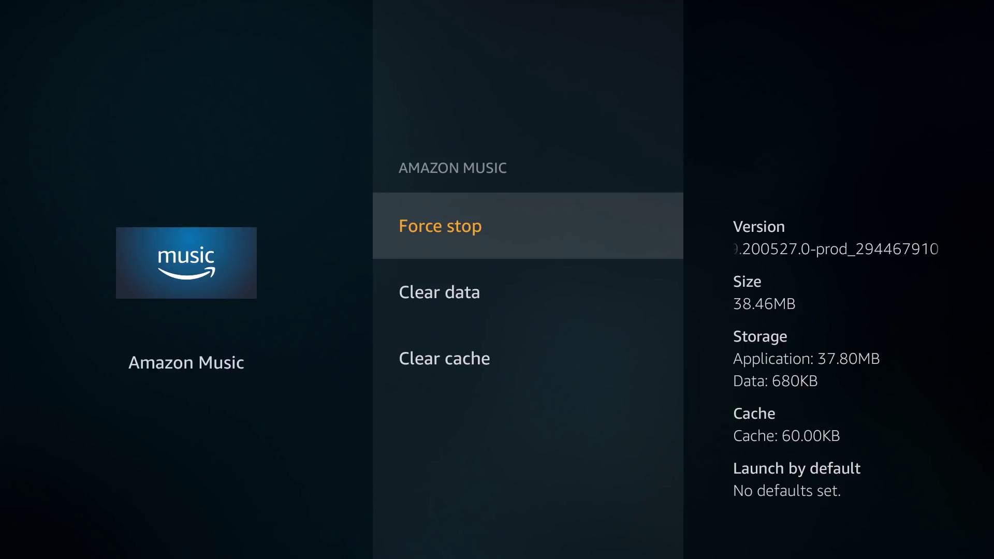
{"action": "key", "text": "Down"}
{"action": "key", "text": "Return"}
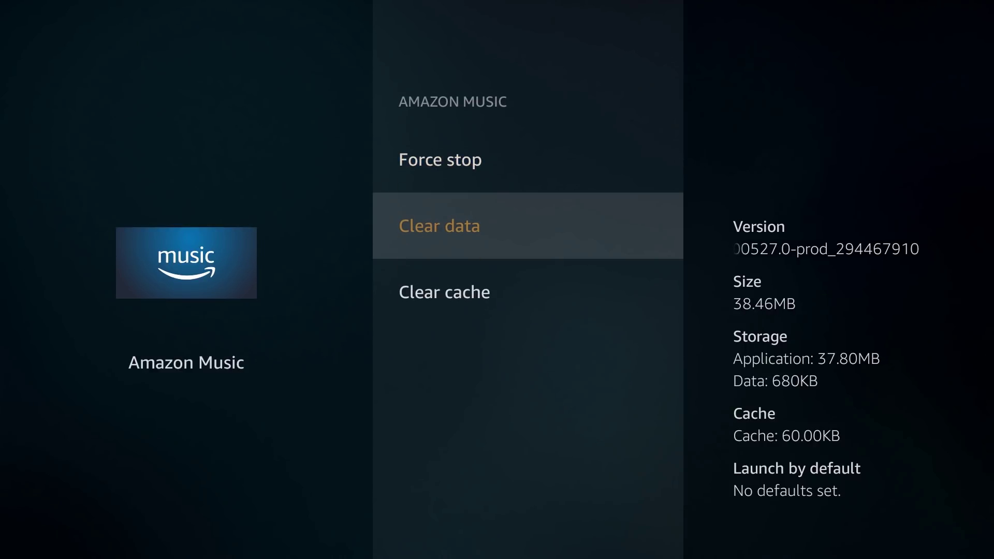
{"action": "key", "text": "Return"}
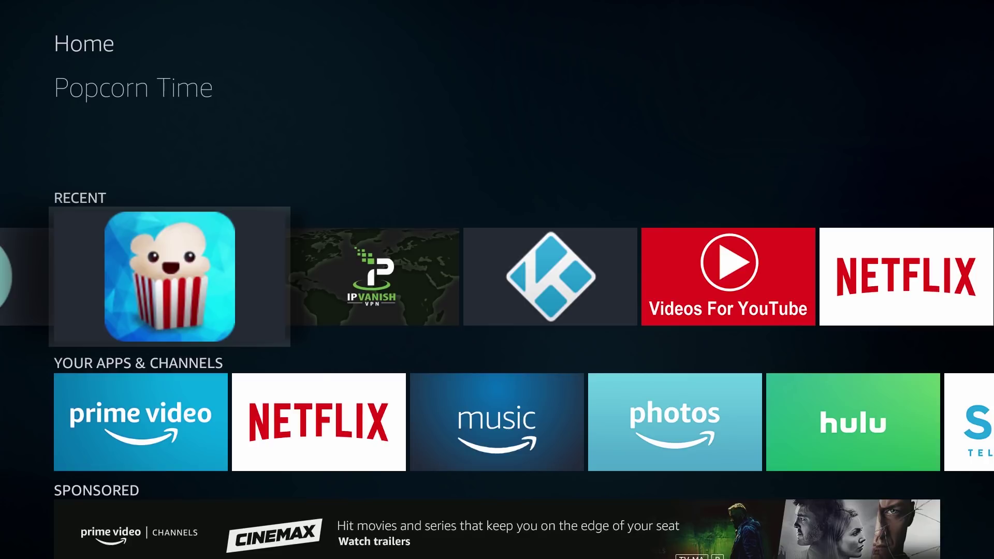
{"action": "key", "text": "Right"}
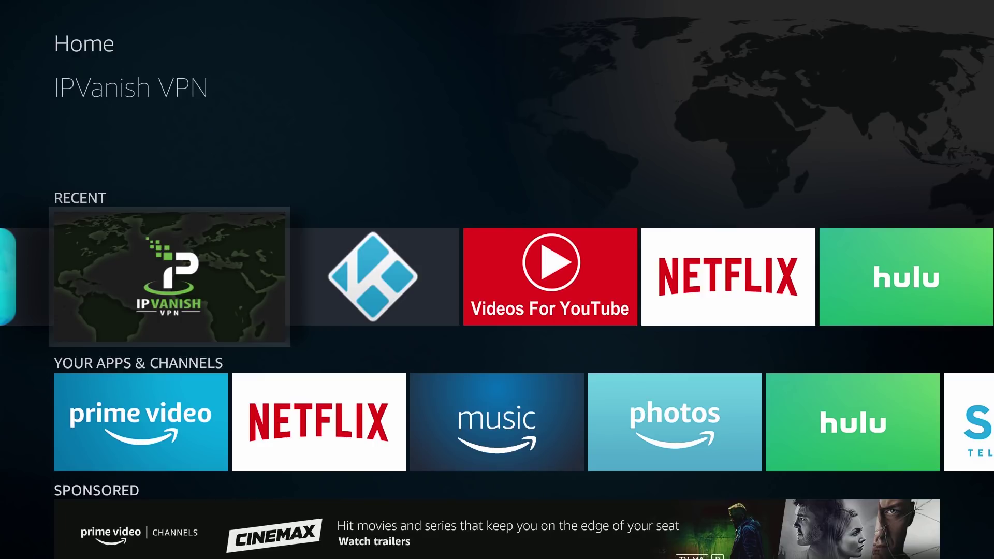
{"action": "key", "text": "Left"}
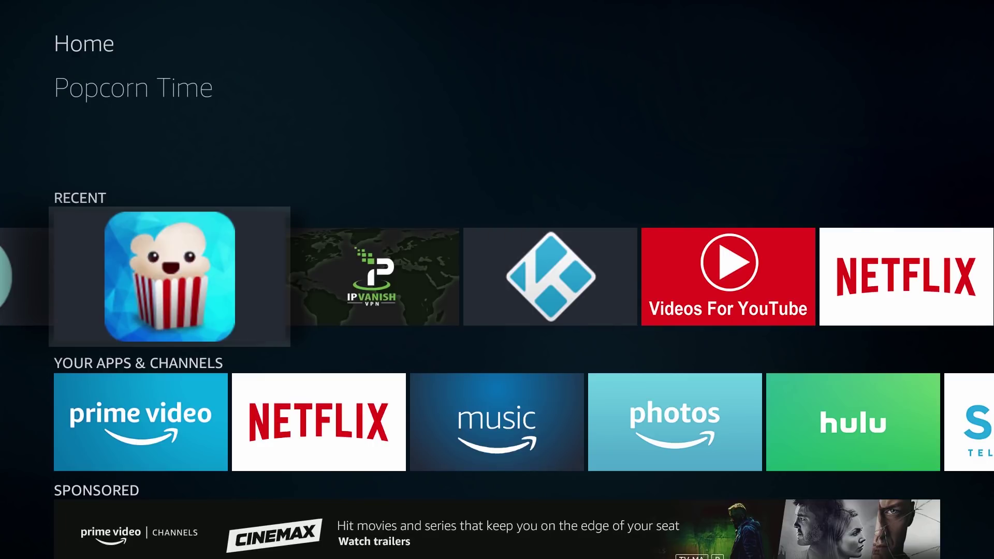